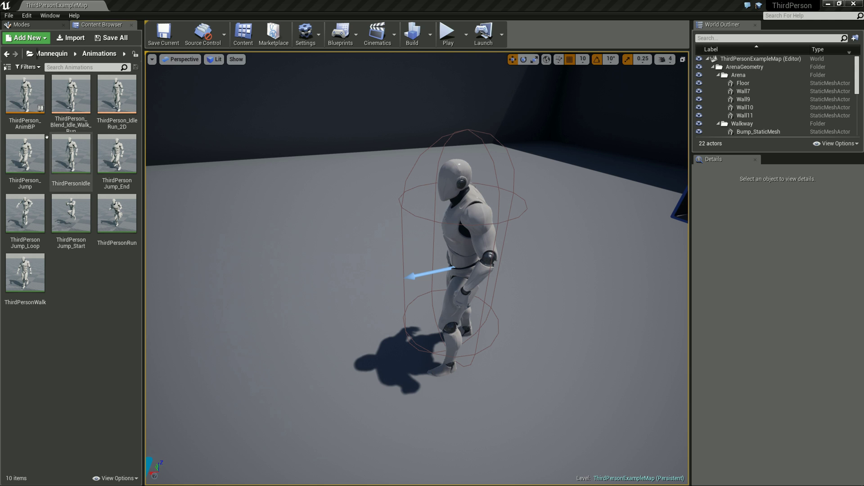
Delete ThirdPerson_AnimBP from the Content Browser with Force Delete, despite its remaining reference
right_click_drag(540, 270, 613, 271)
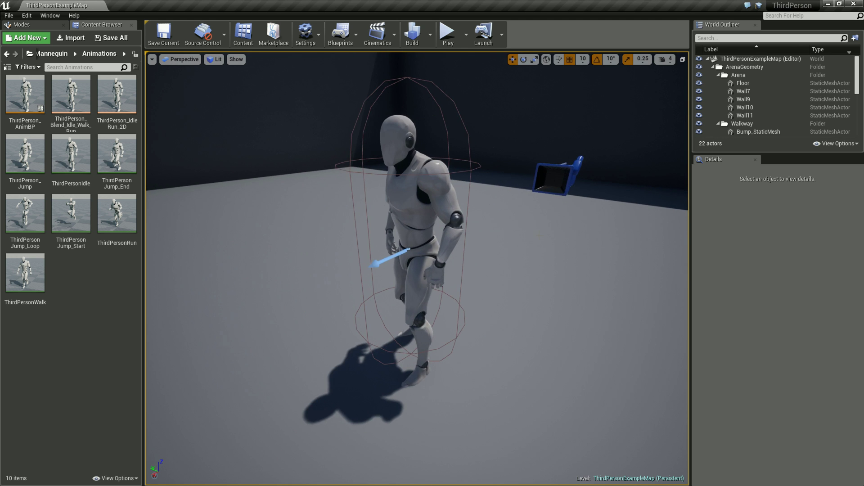
right_click_drag(532, 174, 542, 188)
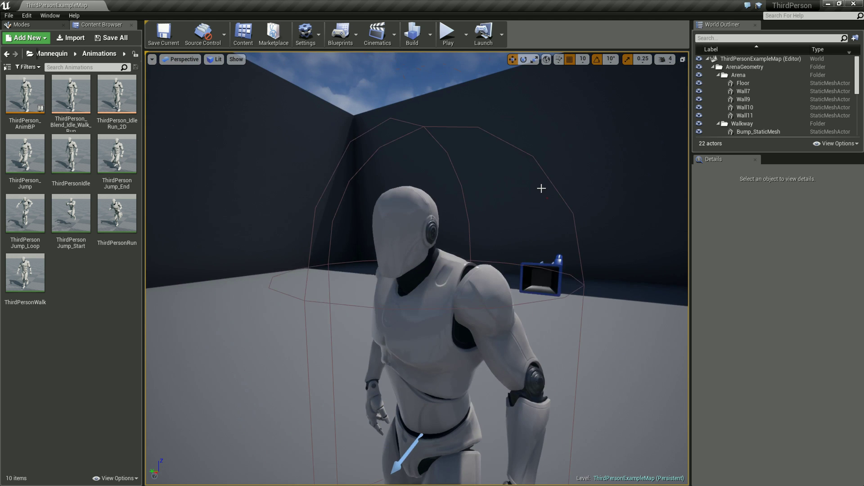
middle_click_drag(542, 188, 541, 188)
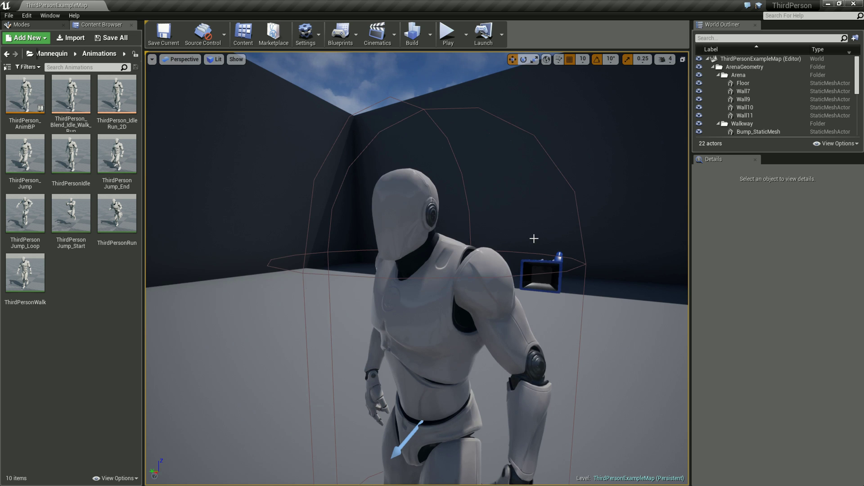
right_click_drag(533, 239, 534, 238)
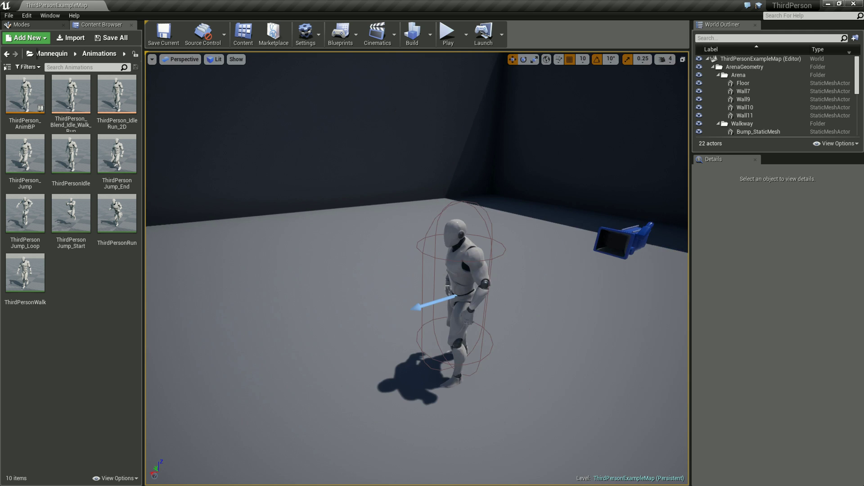
right_click_drag(453, 318, 452, 317)
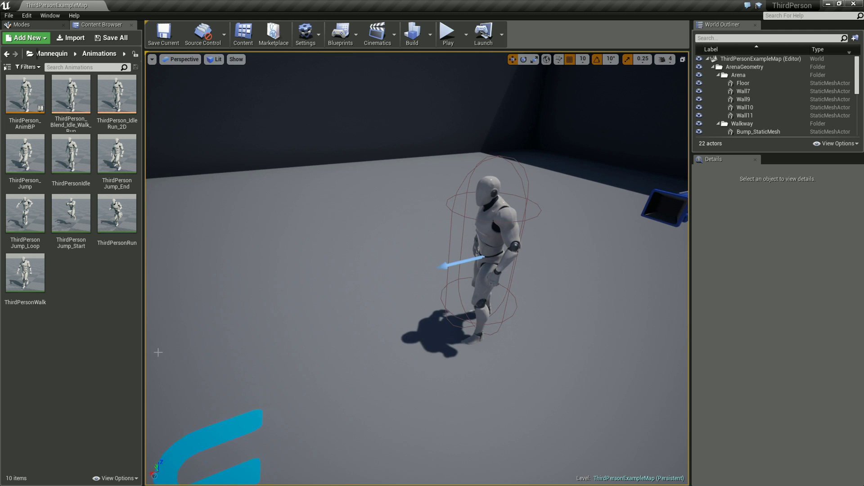
left_click(25, 93)
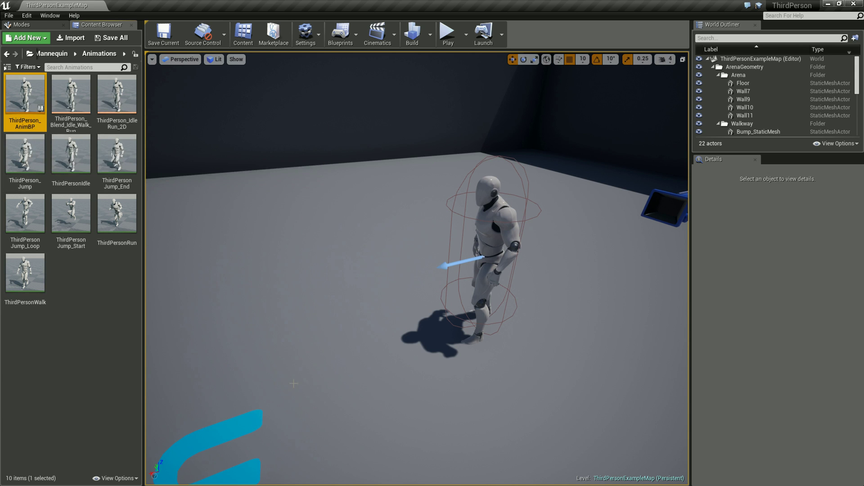
right_click_drag(294, 384, 293, 384)
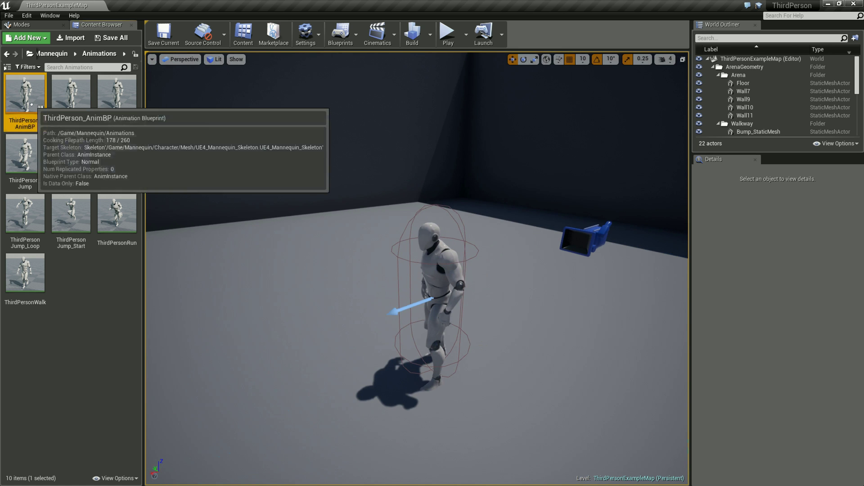
key("Delete")
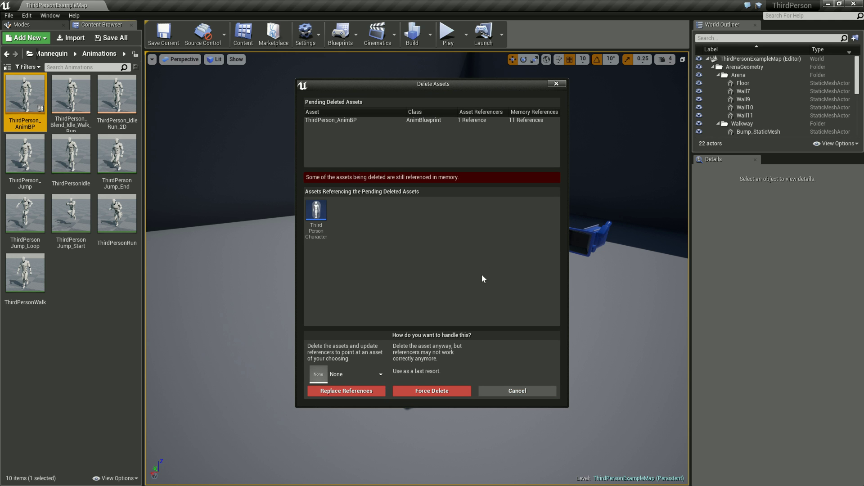
left_click(449, 390)
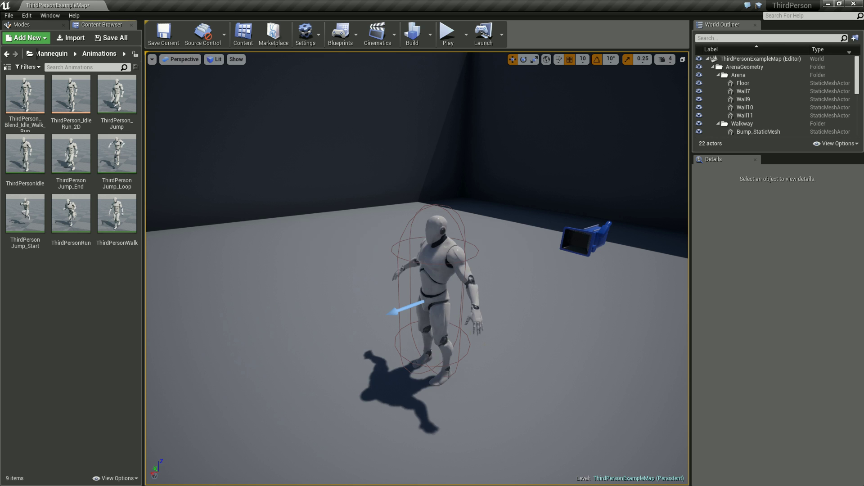
Select the ThirdPersonCharacter in the viewport and delete it from the level
middle_click_drag(371, 309, 451, 335)
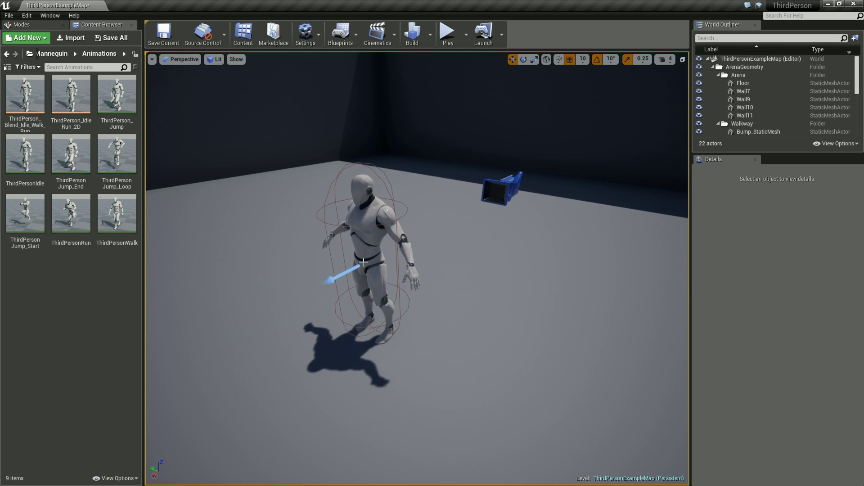
left_click(341, 308)
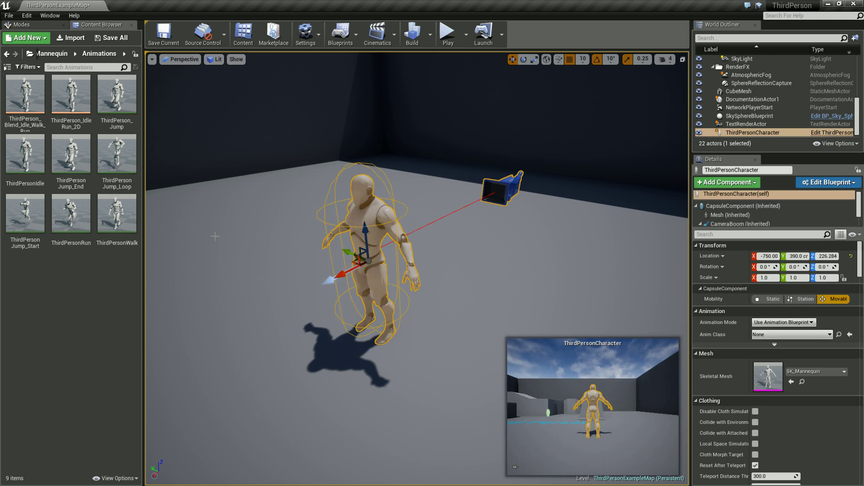
key("Delete")
left_click_drag(263, 269, 234, 266)
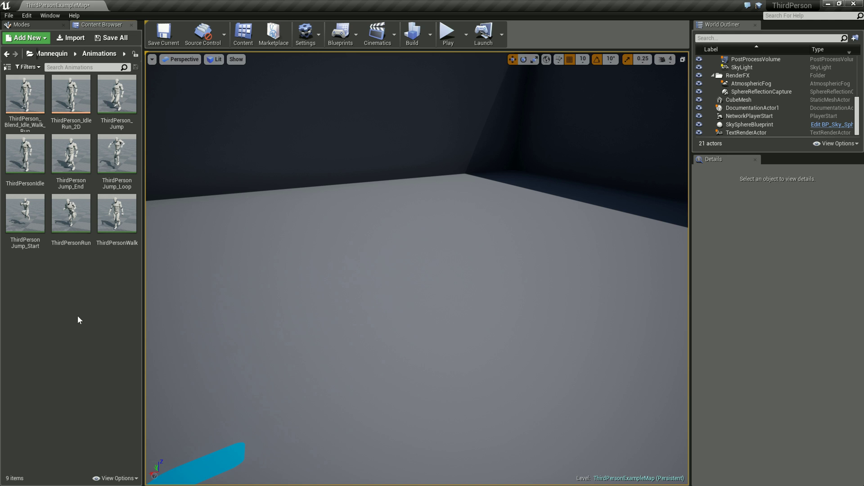
From the Content Browser's context menu, start a new Animation > Animation Blueprint
right_click(46, 270)
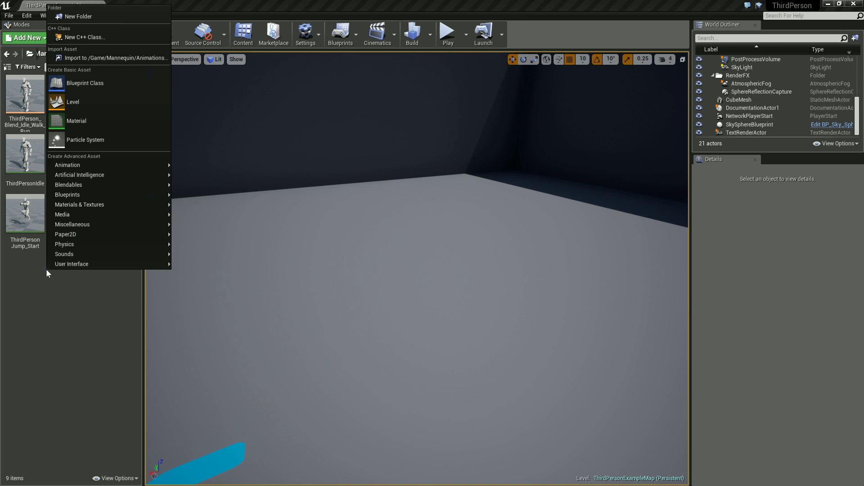
mouse_move(99, 166)
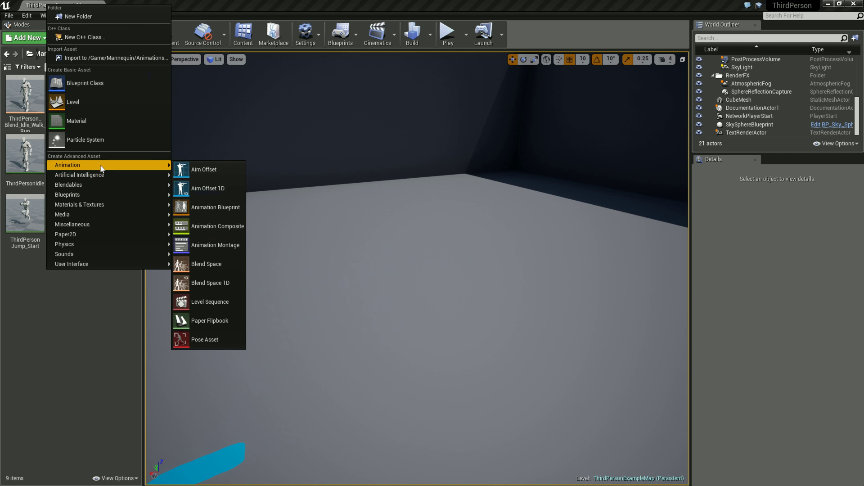
left_click(216, 207)
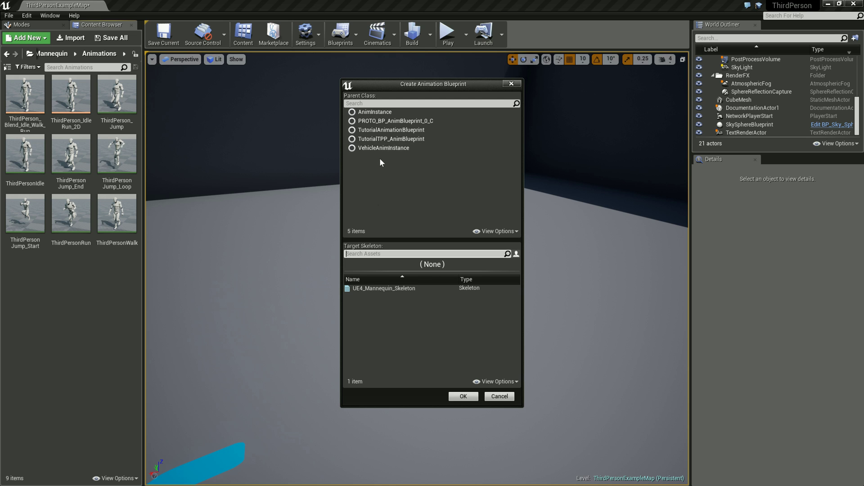
Create the blueprint with AnimInstance as parent class and UE4_Mannequin_Skeleton as target skeleton
left_click(405, 148)
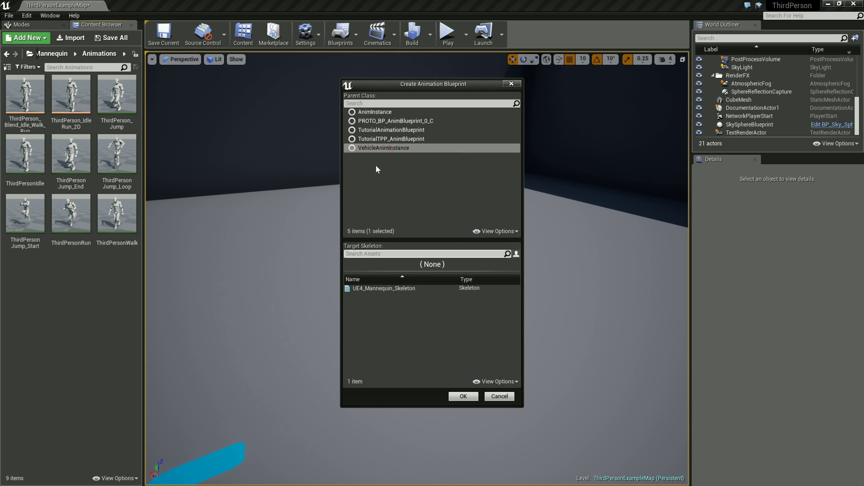
left_click(385, 140)
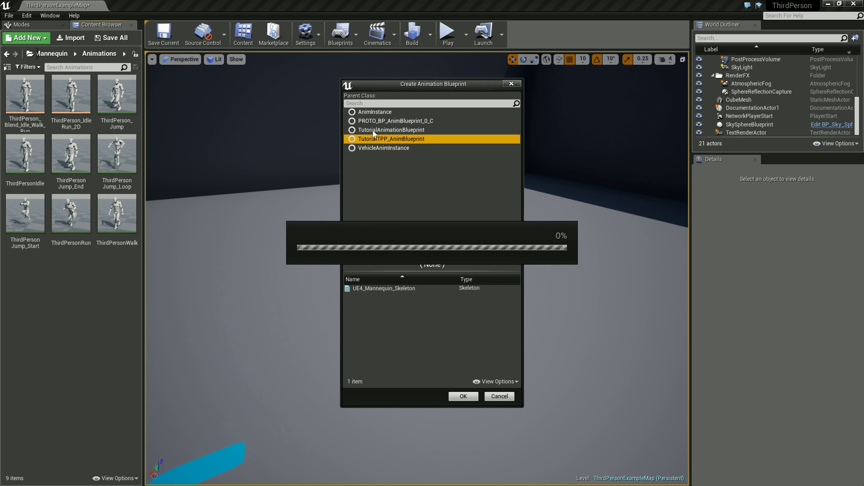
left_click(395, 112)
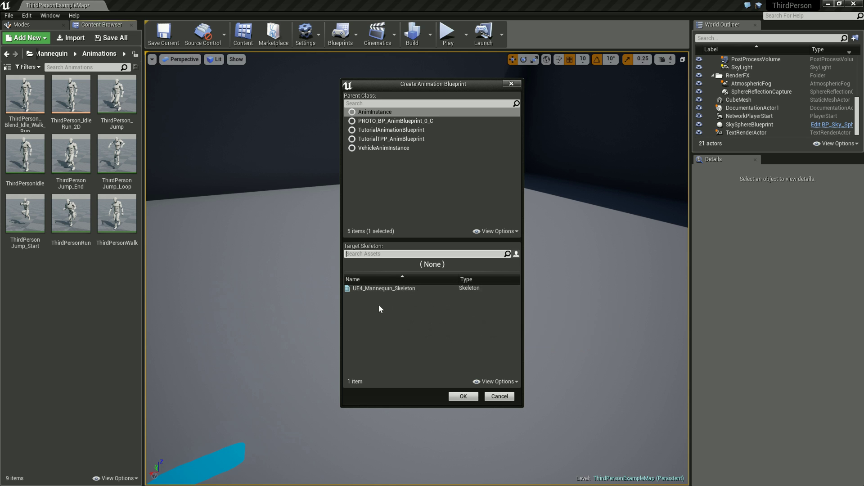
left_click(367, 289)
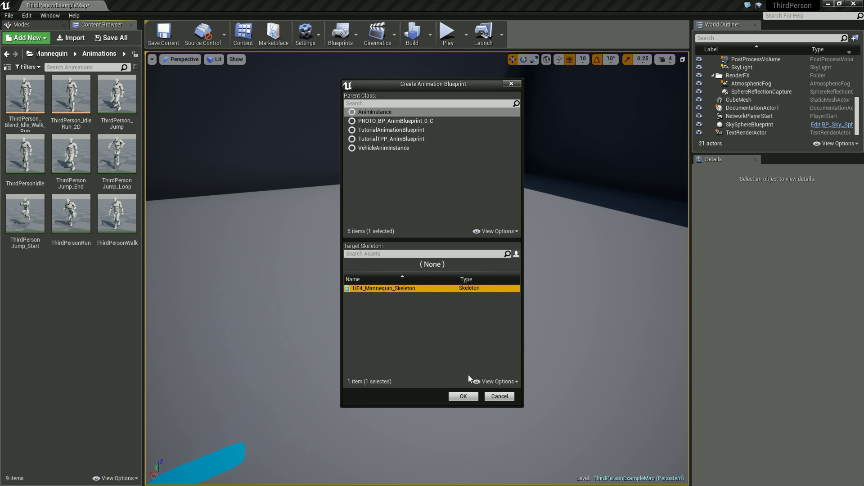
left_click(458, 396)
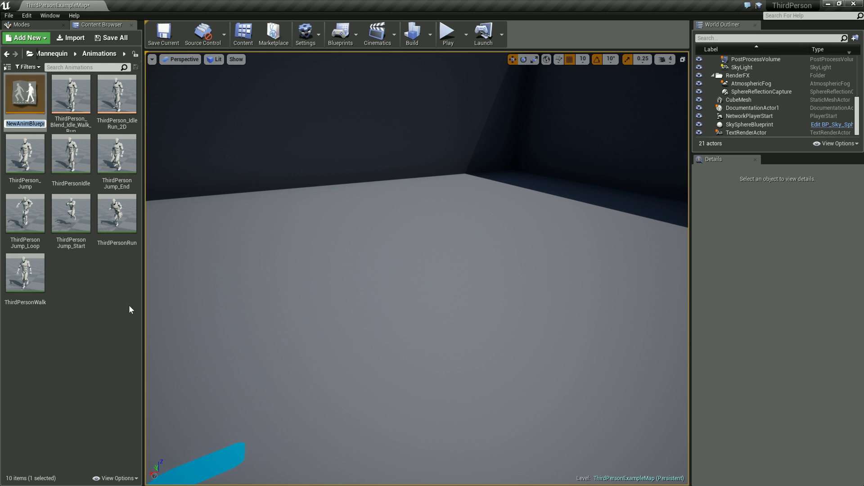
Rename the new asset to 'AnimBlueprint' and open it in its editor
type("AnimBlu")
type("eprint")
key("Return")
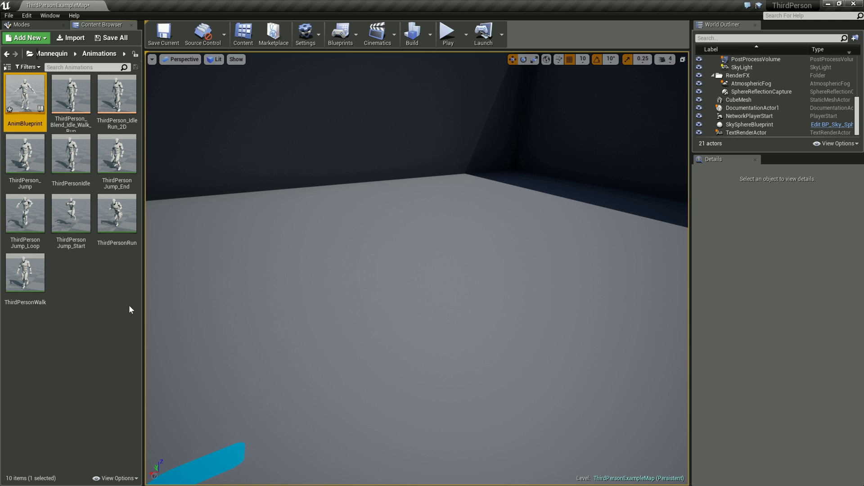
key("Return")
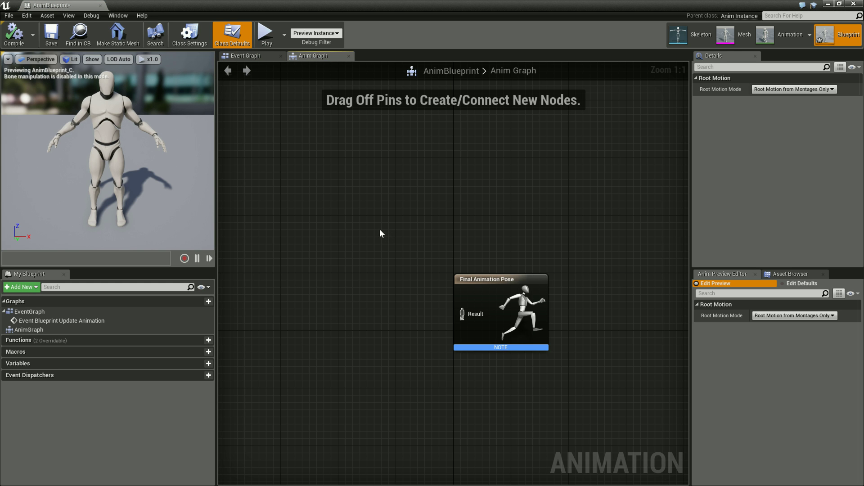
Open the mannequin skeleton editor, then switch to Animation mode previewing ThirdPerson_Jump
left_click(693, 31)
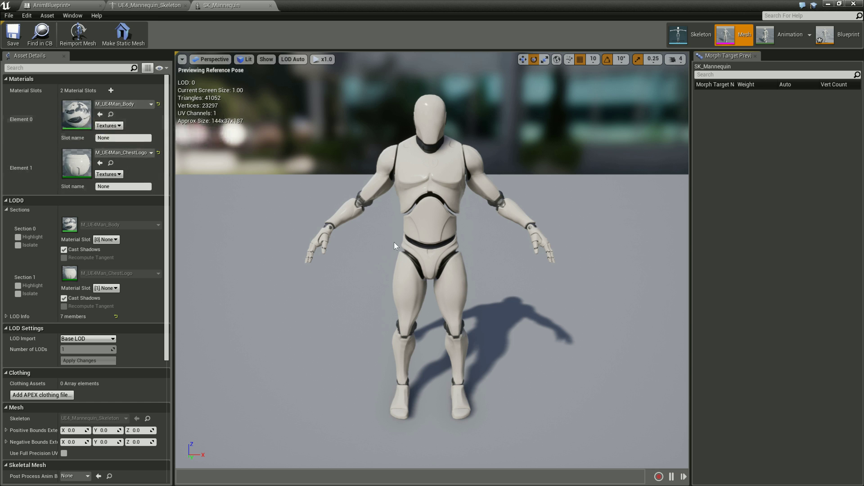
left_click_drag(409, 221, 411, 221)
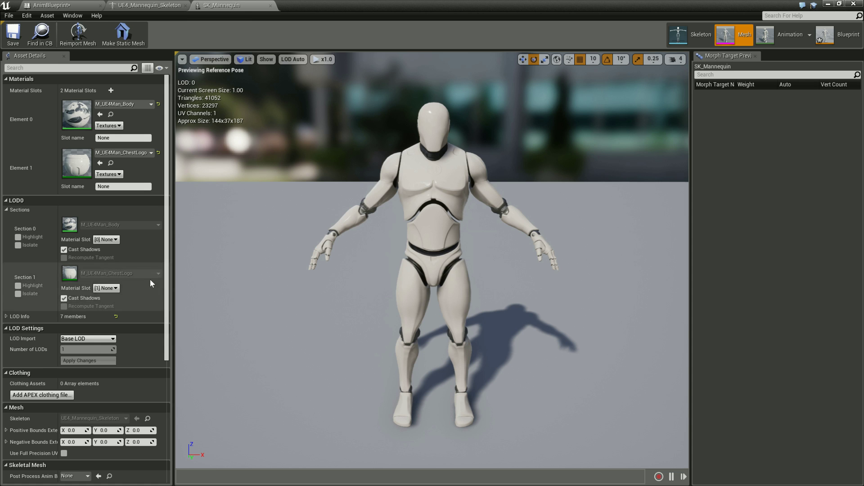
scroll(114, 285, "down", 3)
scroll(115, 285, "down", 2)
scroll(116, 285, "up", 5)
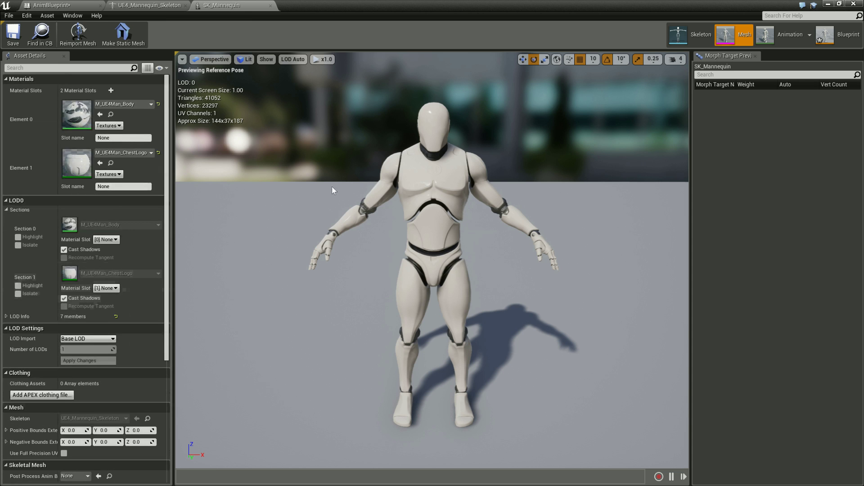
left_click(770, 45)
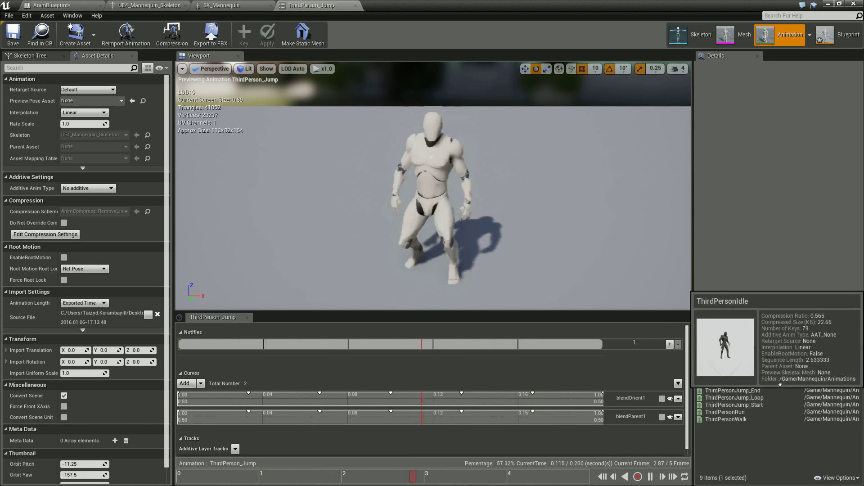
Preview ThirdPersonIdle and the Idle_Walk_Run blend space, then return to the AnimBlueprint's Anim Graph
left_click(763, 383)
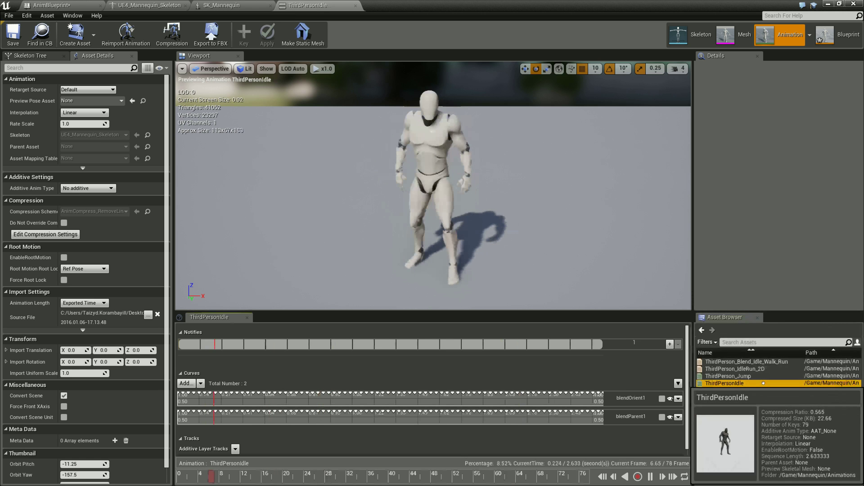
double_click(763, 383)
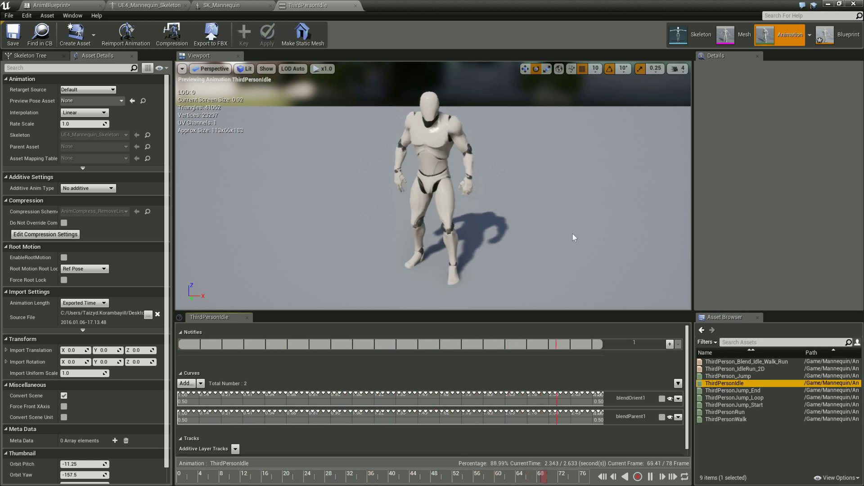
left_click(781, 362)
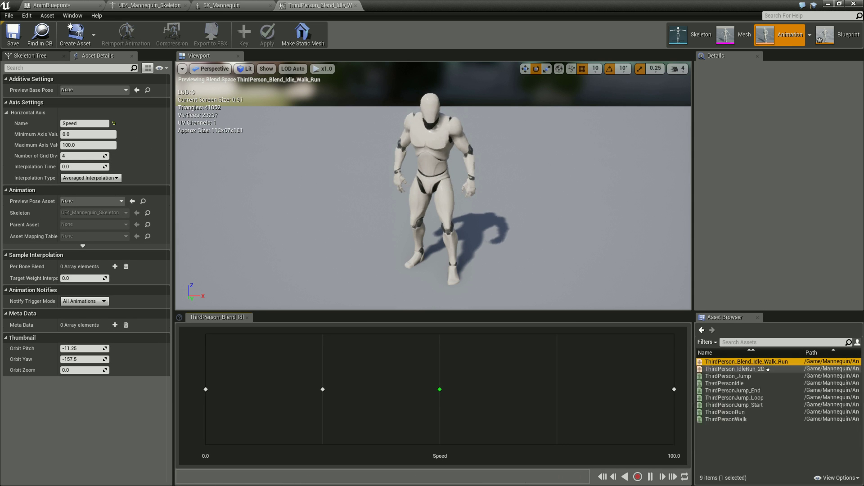
key("shift")
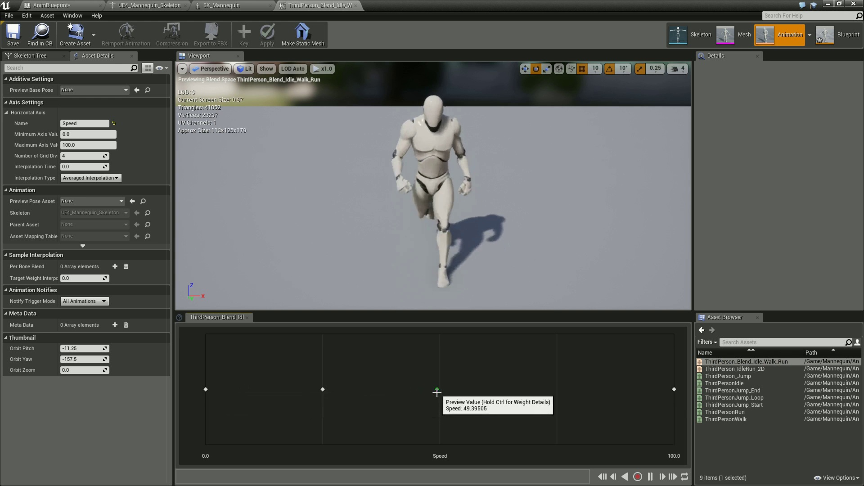
left_click(850, 45)
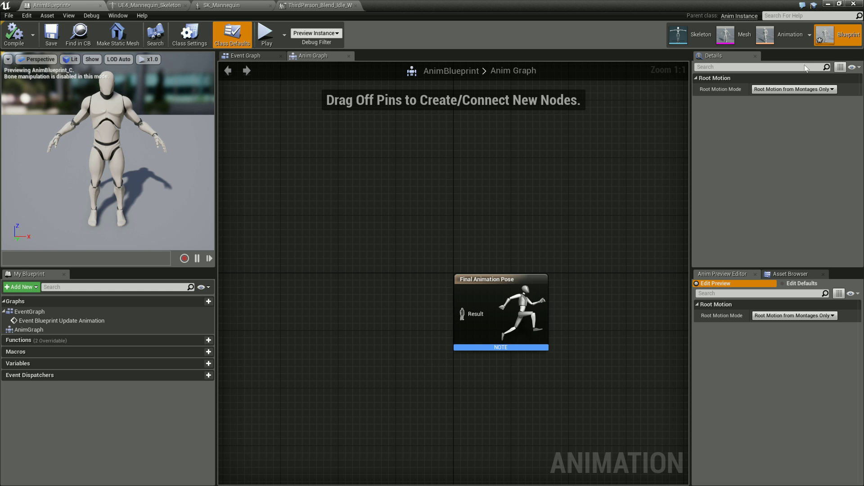
left_click(827, 5)
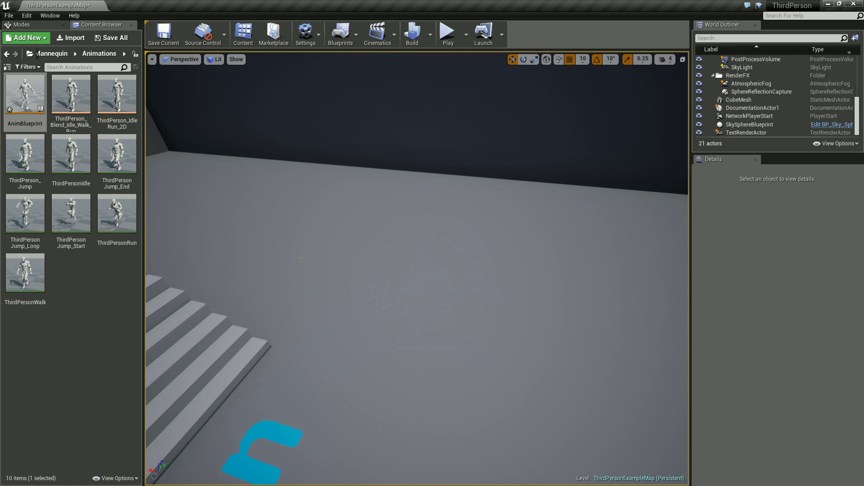
double_click(32, 94)
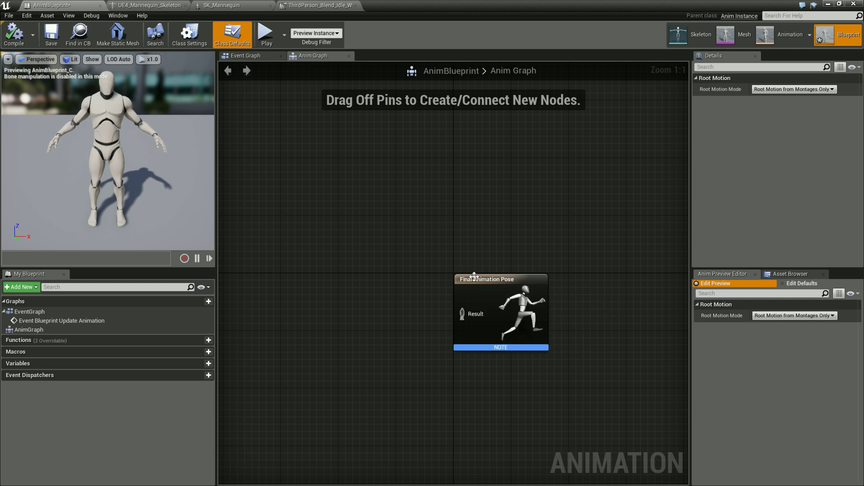
Move the Final Animation Pose node up-right, then check and dismiss the Result-pin and graph action menus
left_click_drag(480, 275, 516, 216)
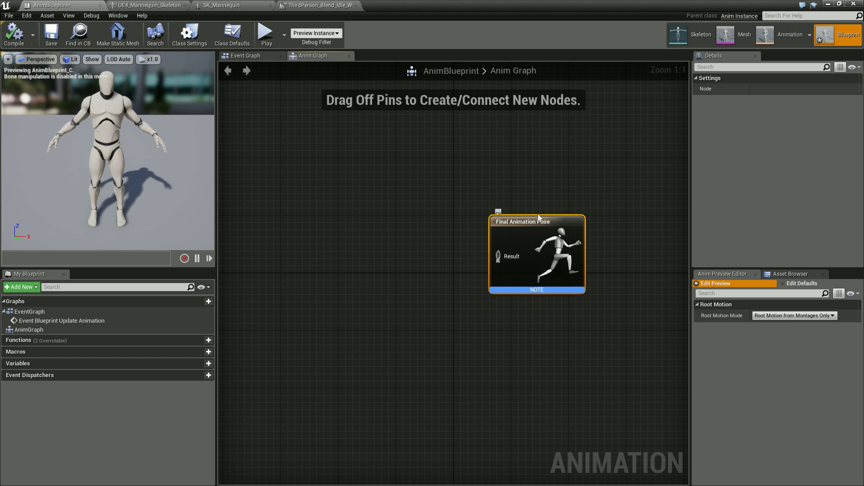
left_click_drag(521, 258, 401, 248)
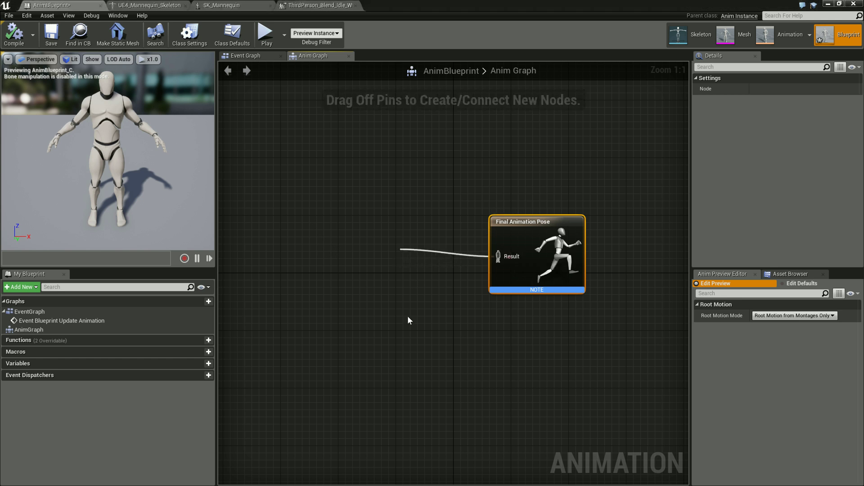
left_click(345, 250)
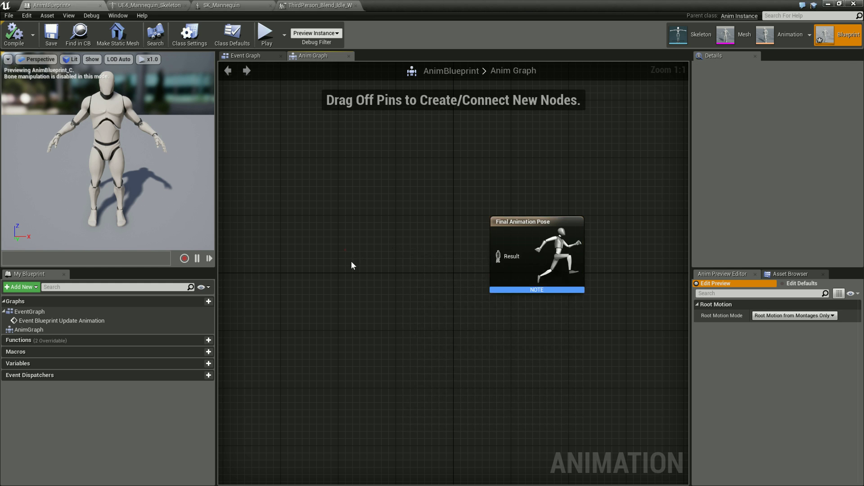
right_click(343, 233)
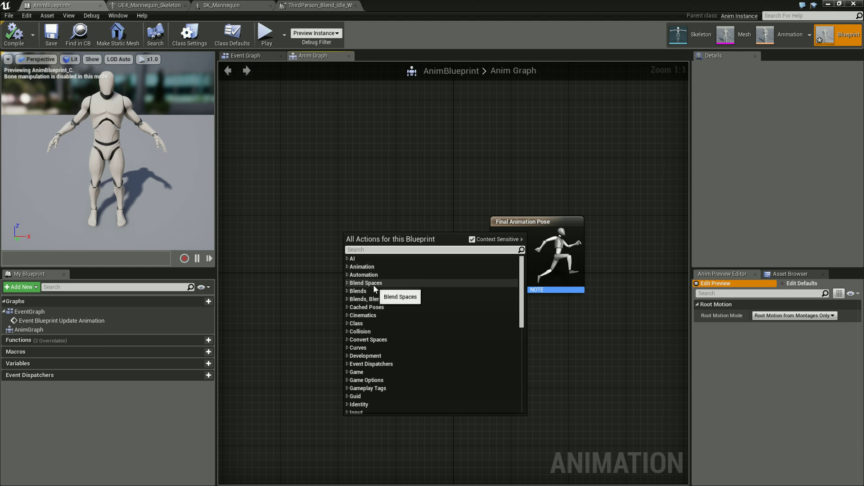
left_click(373, 179)
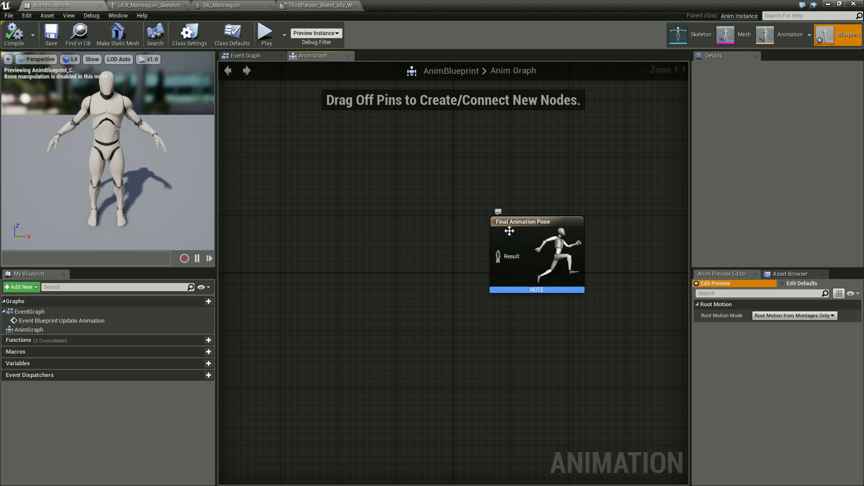
Shift the Final Animation Pose node further right and deselect it
left_click_drag(540, 224, 525, 231)
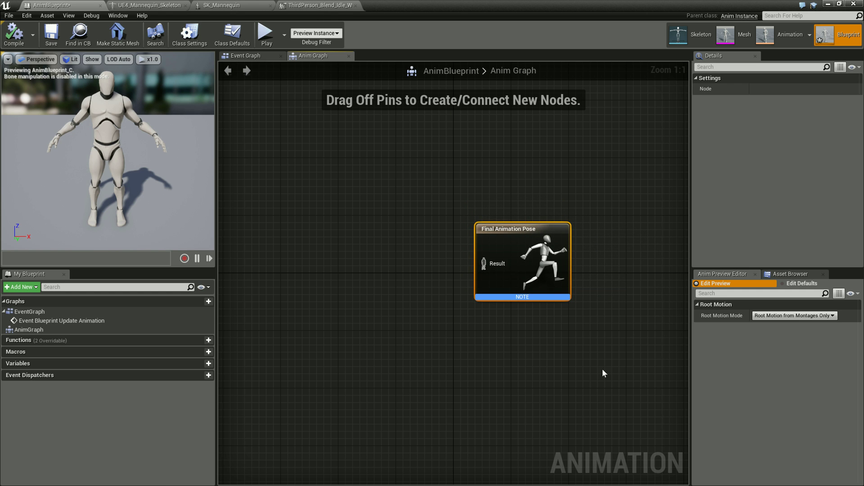
left_click_drag(529, 229, 573, 229)
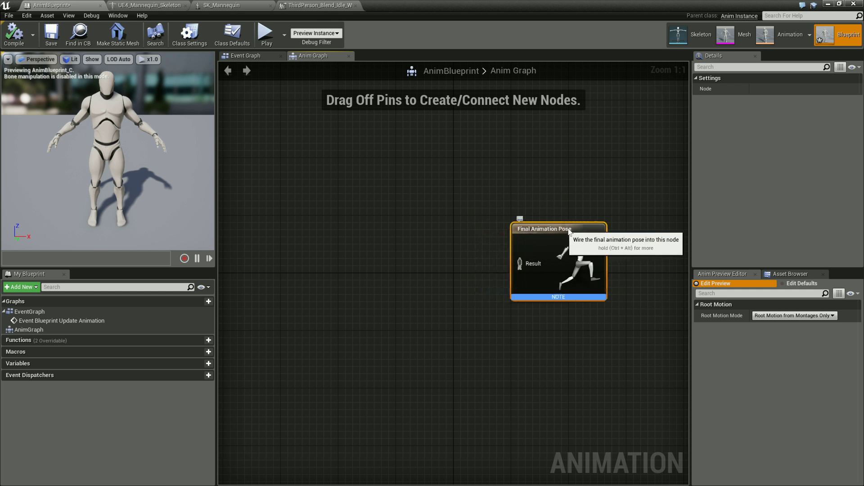
left_click(373, 260)
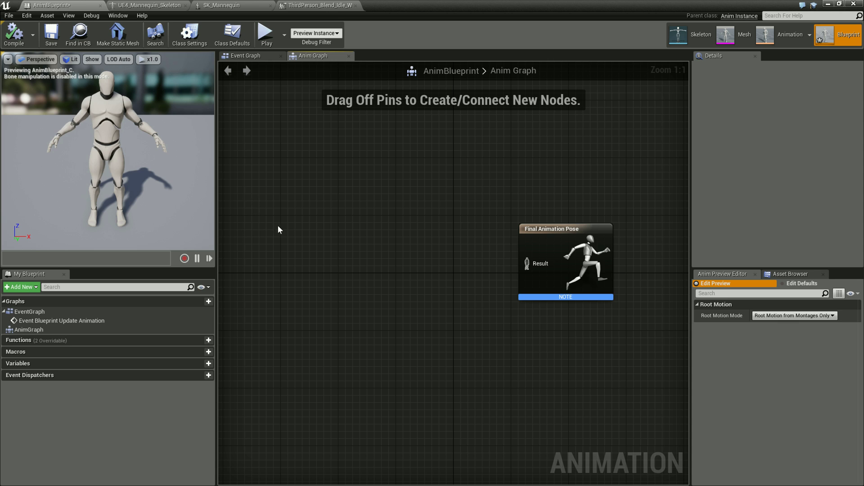
Box-select several empty areas of the Anim Graph
left_click_drag(317, 250, 339, 272)
left_click_drag(396, 218, 453, 276)
left_click_drag(283, 216, 338, 272)
left_click_drag(337, 271, 338, 271)
left_click_drag(397, 216, 454, 272)
left_click_drag(281, 274, 339, 331)
left_click_drag(396, 275, 455, 329)
left_click_drag(280, 219, 337, 274)
Nudge the Final Animation Pose node up-left, then view the Event Graph's default nodes
left_click_drag(568, 233, 545, 218)
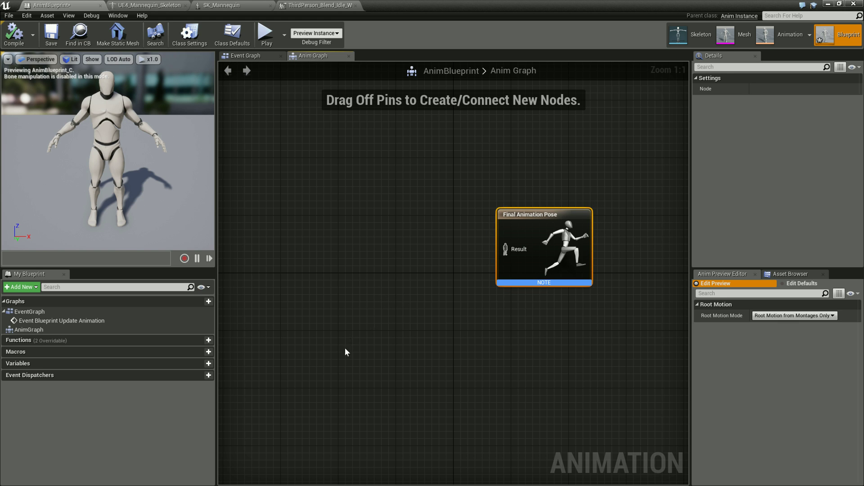
left_click(263, 57)
right_click_drag(380, 260, 248, 193)
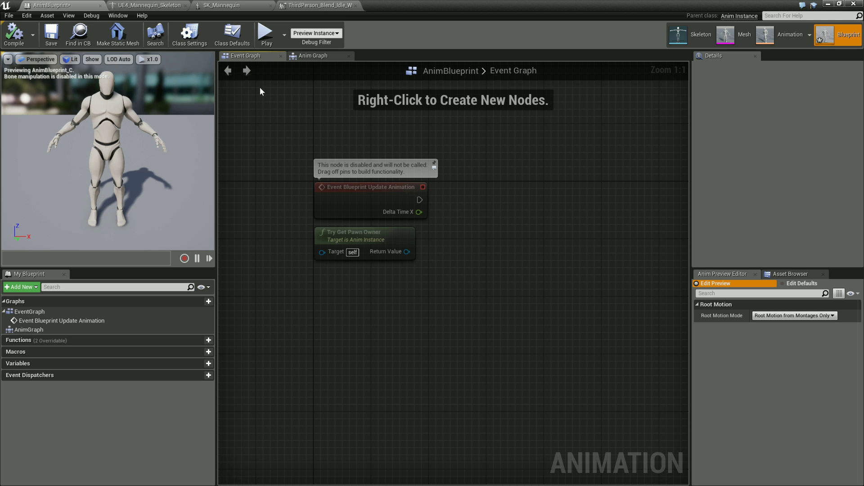
Zoom out of the Event Graph and select the Event Blueprint Update Animation node
scroll(516, 222, "down", 1)
right_click_drag(516, 222, 481, 187)
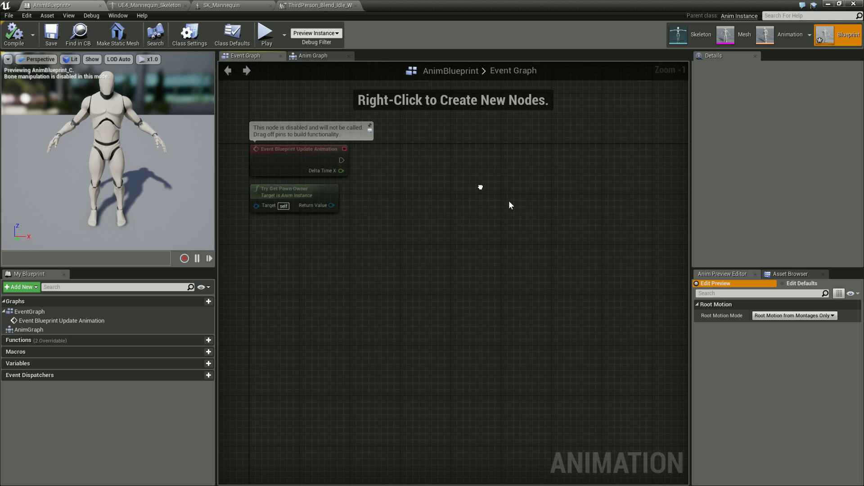
left_click(288, 161)
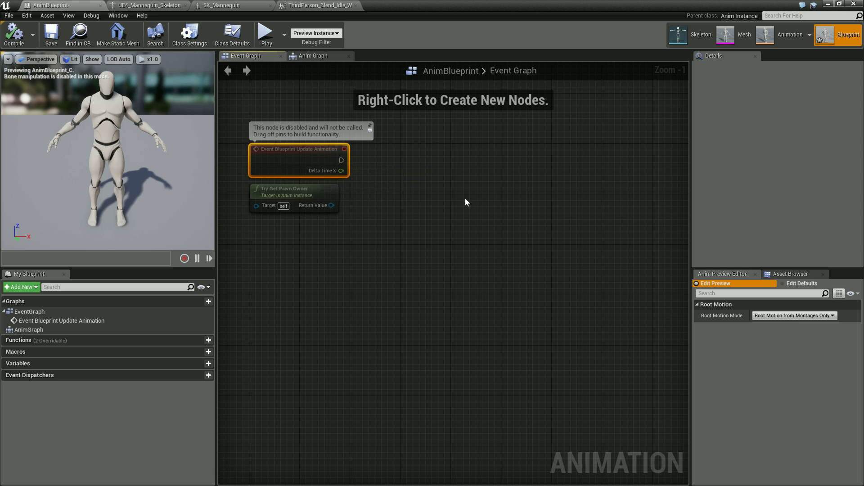
left_click(321, 56)
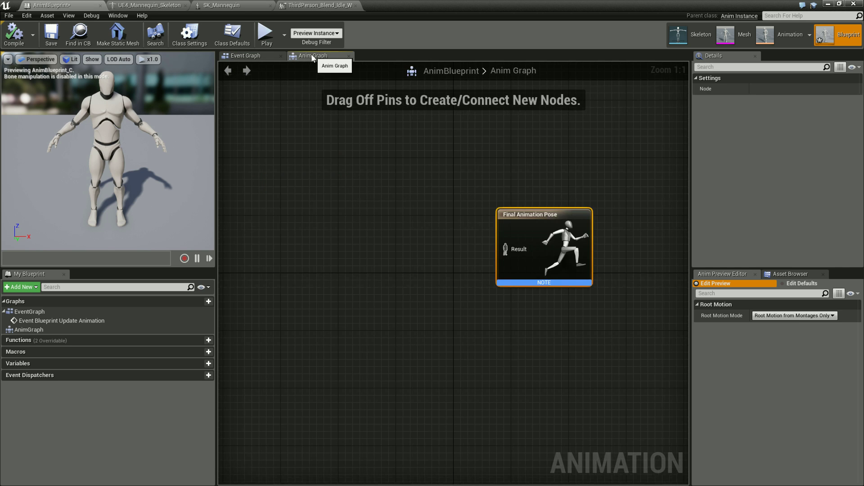